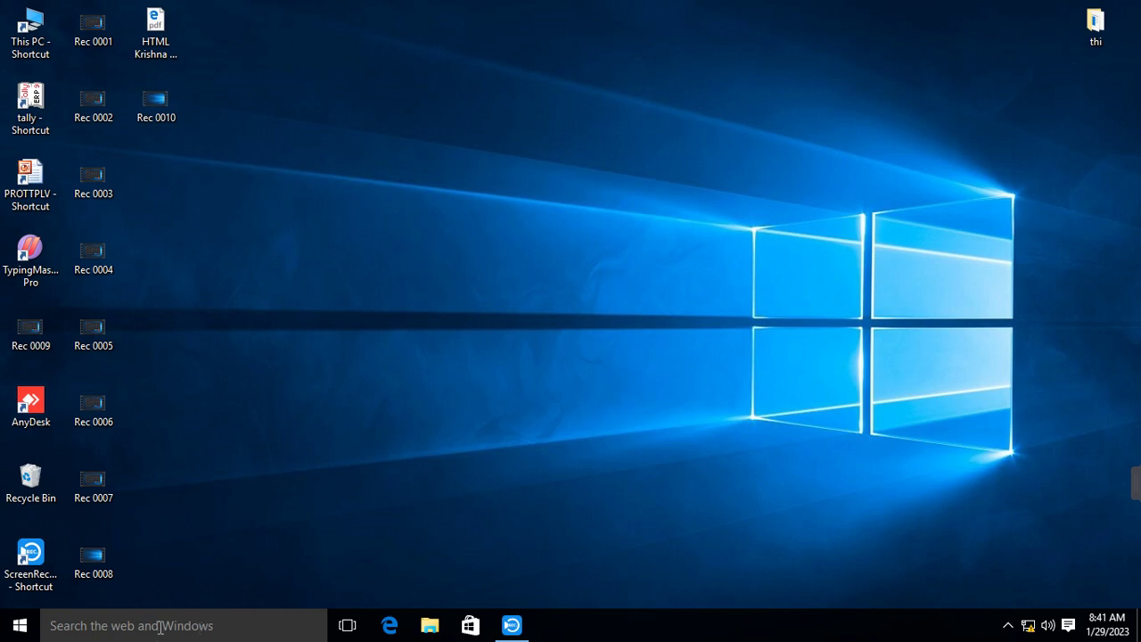
Find Paint with a Windows search for "p" and open it
click(161, 627)
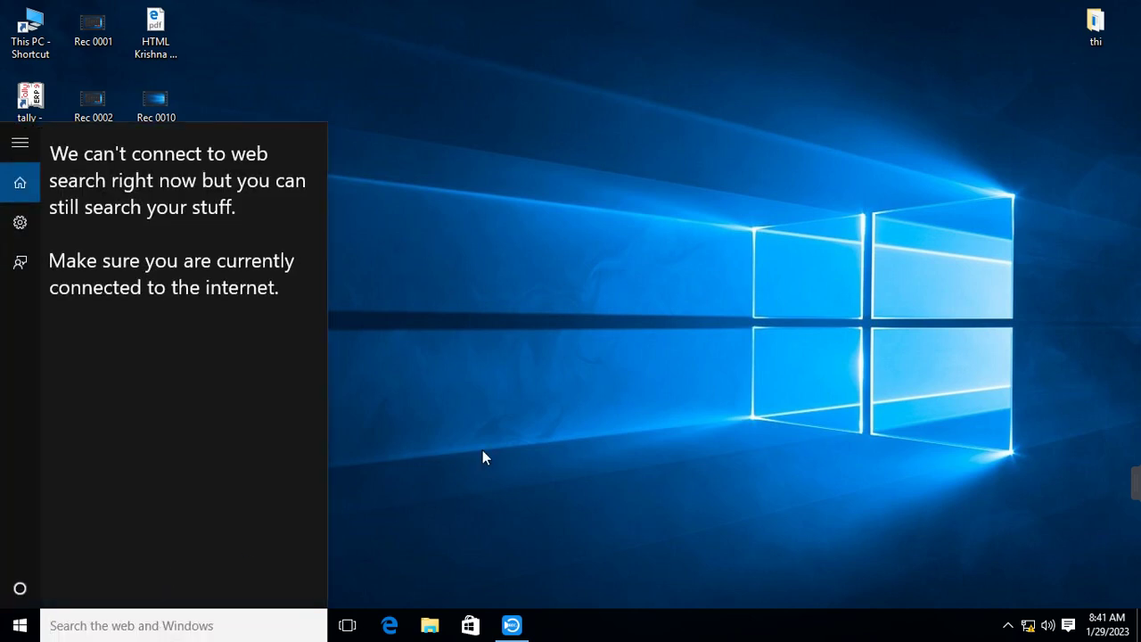
click(483, 452)
click(152, 626)
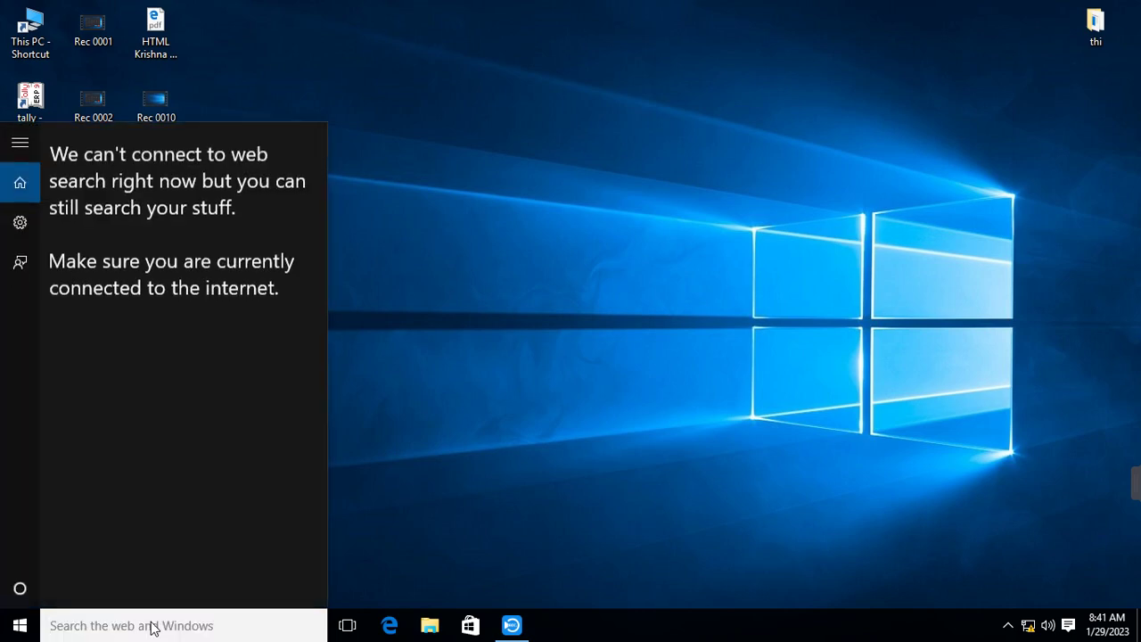
text(p)
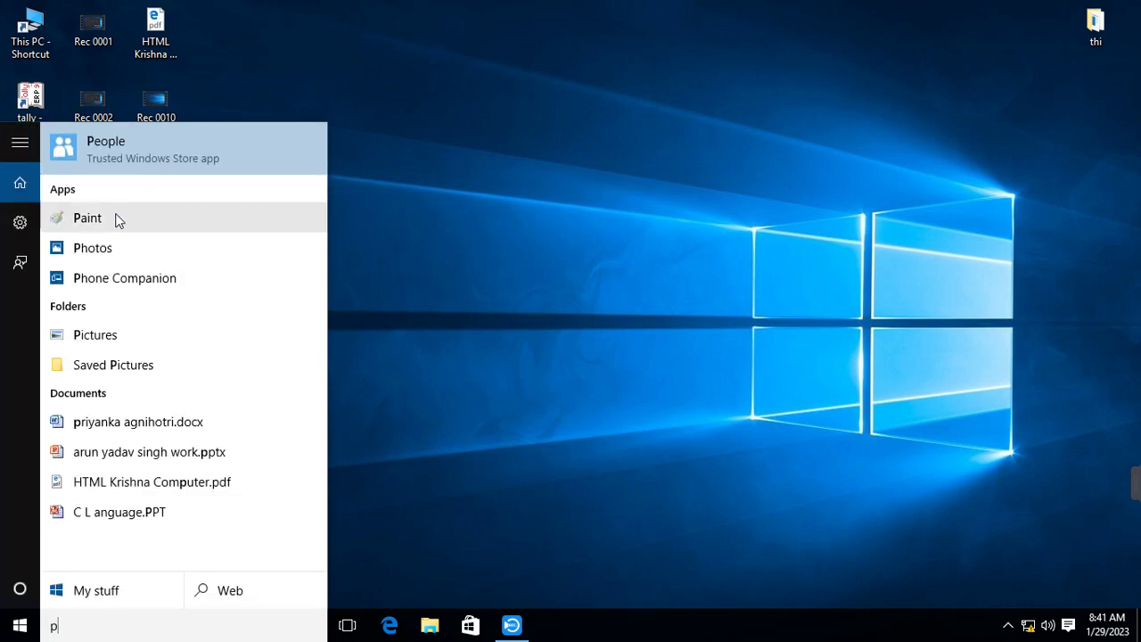
click(119, 220)
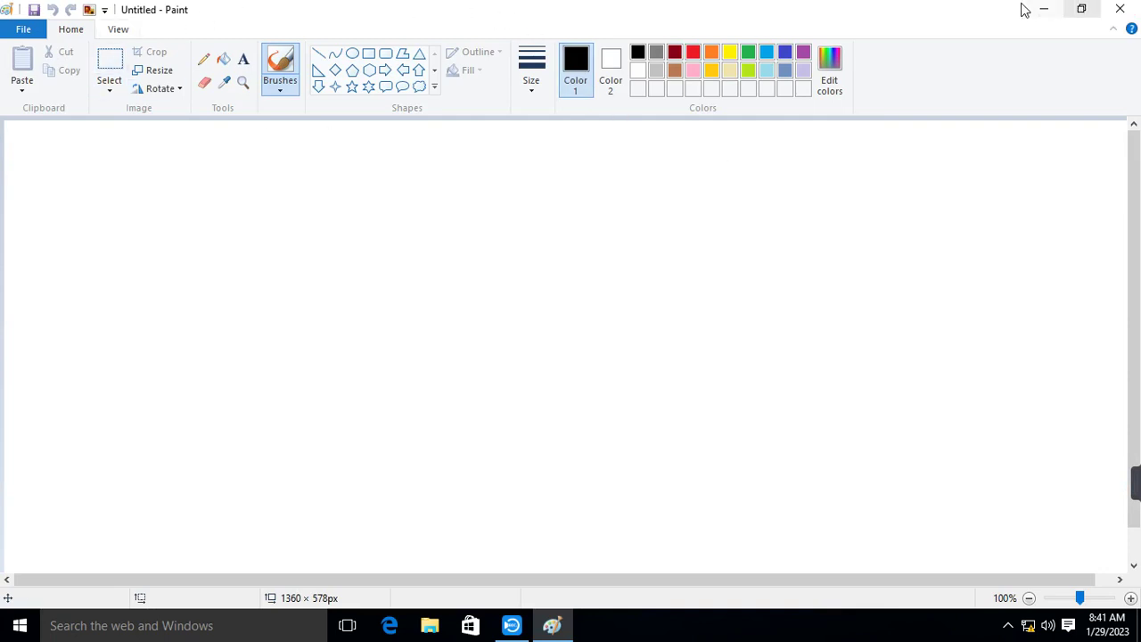
Choose the Polygon shape as the drawing tool
click(434, 88)
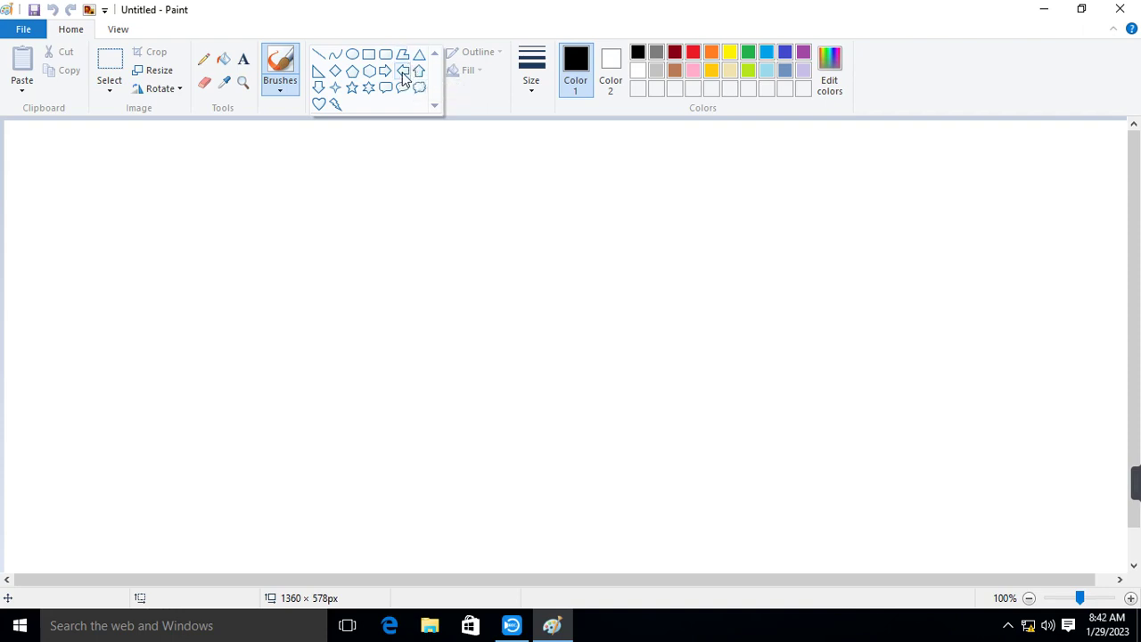
click(403, 58)
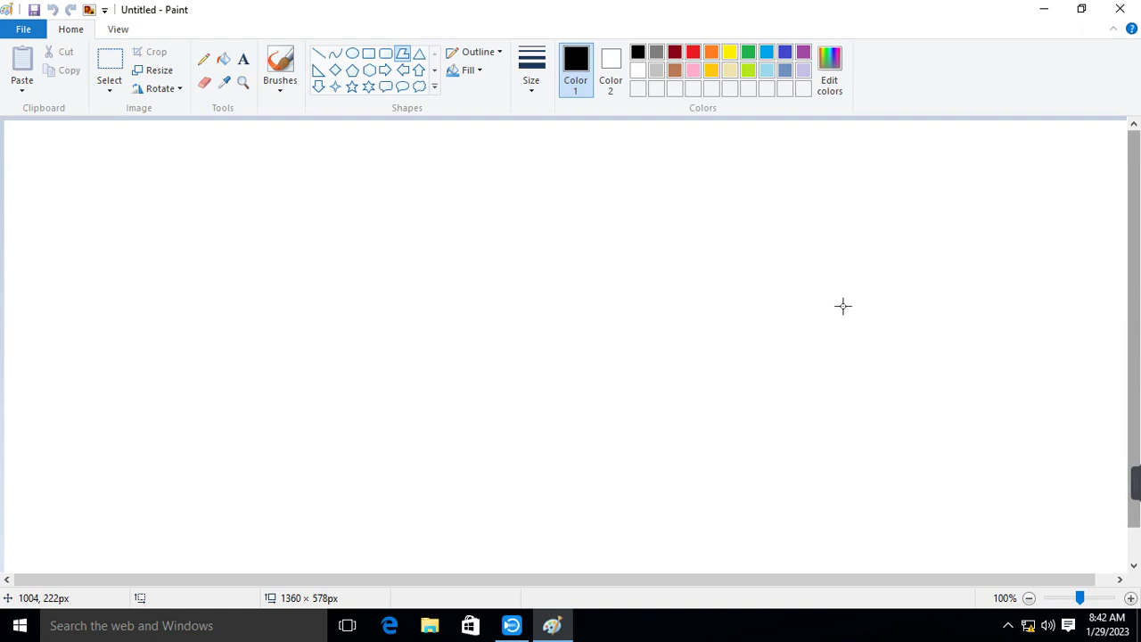
click(402, 57)
click(403, 53)
drag(489, 208, 426, 405)
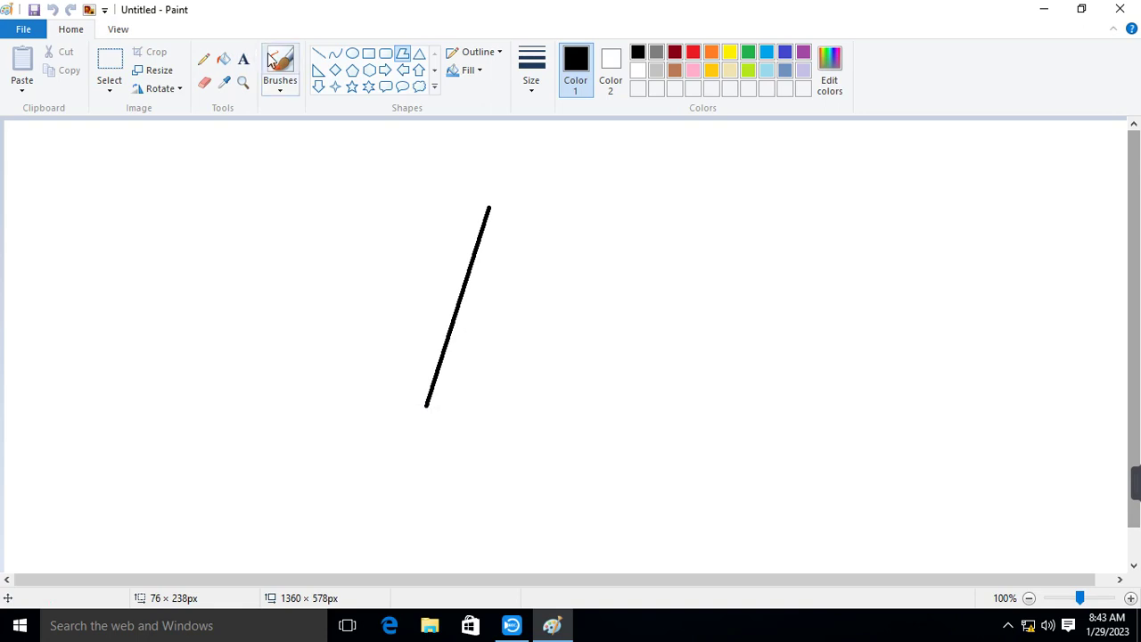
click(518, 333)
click(458, 309)
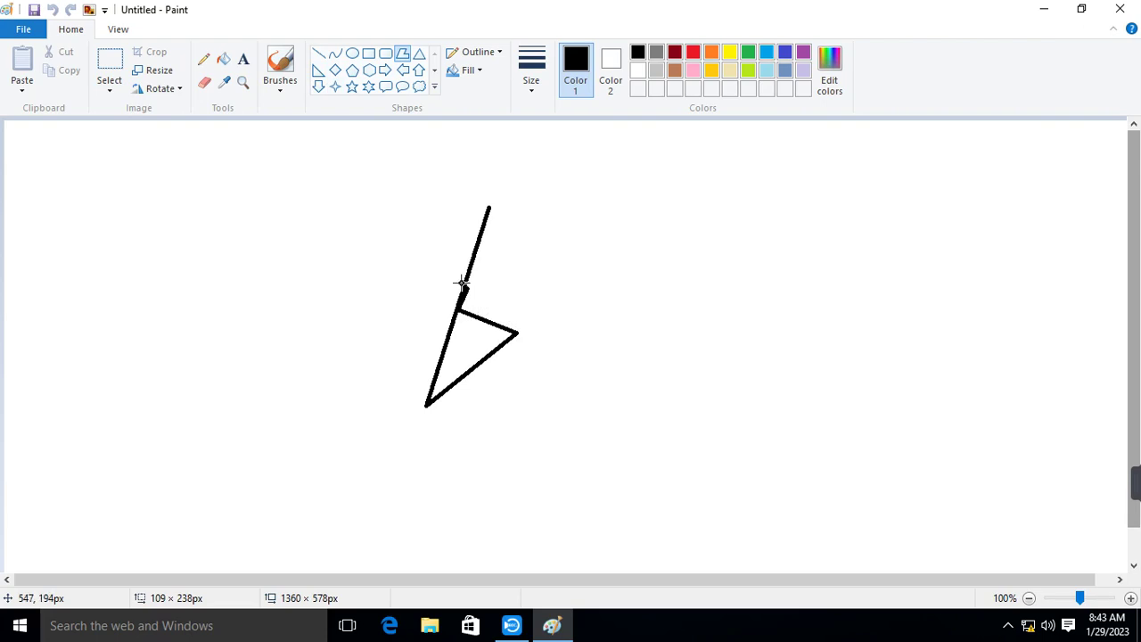
double_click(462, 278)
key(Delete)
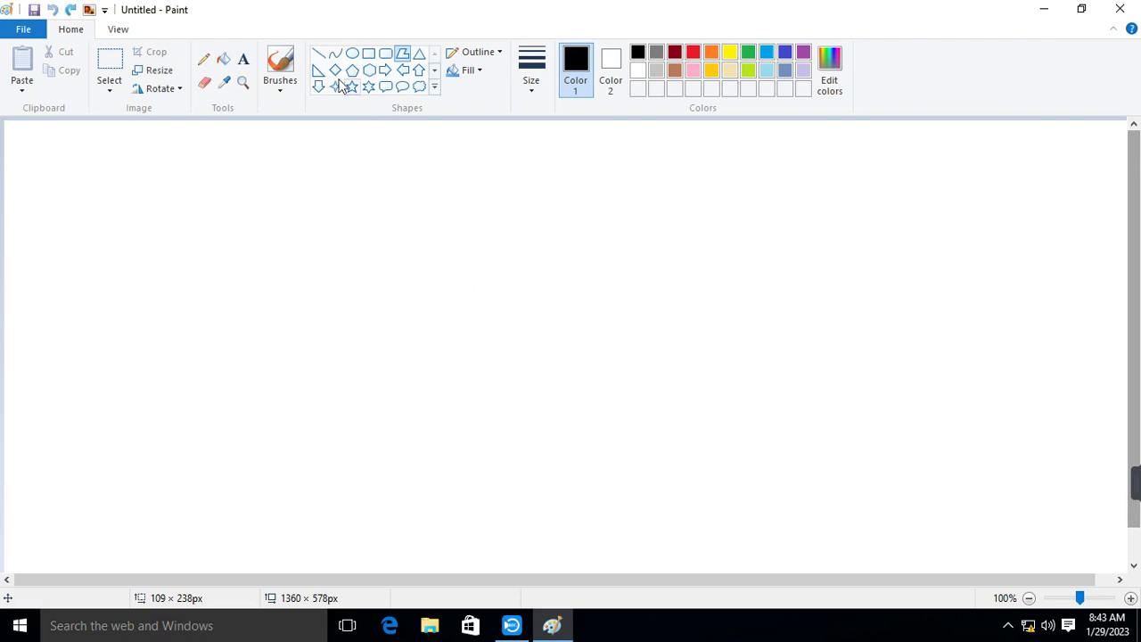
Show the rulers along the canvas and return to the drawing tools
click(116, 29)
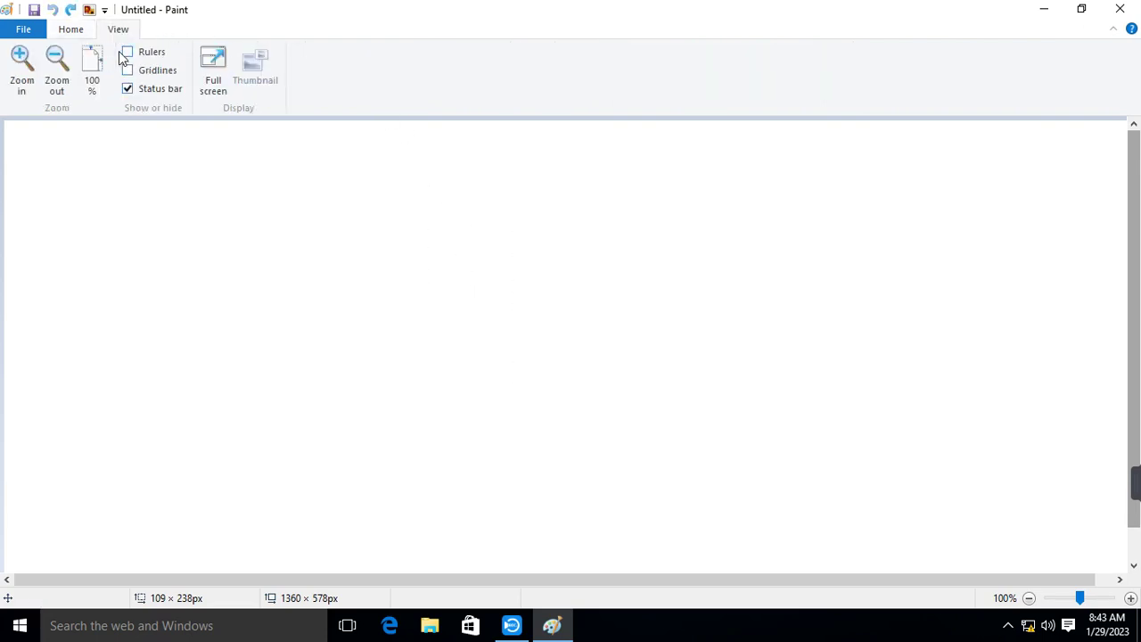
click(126, 52)
click(71, 29)
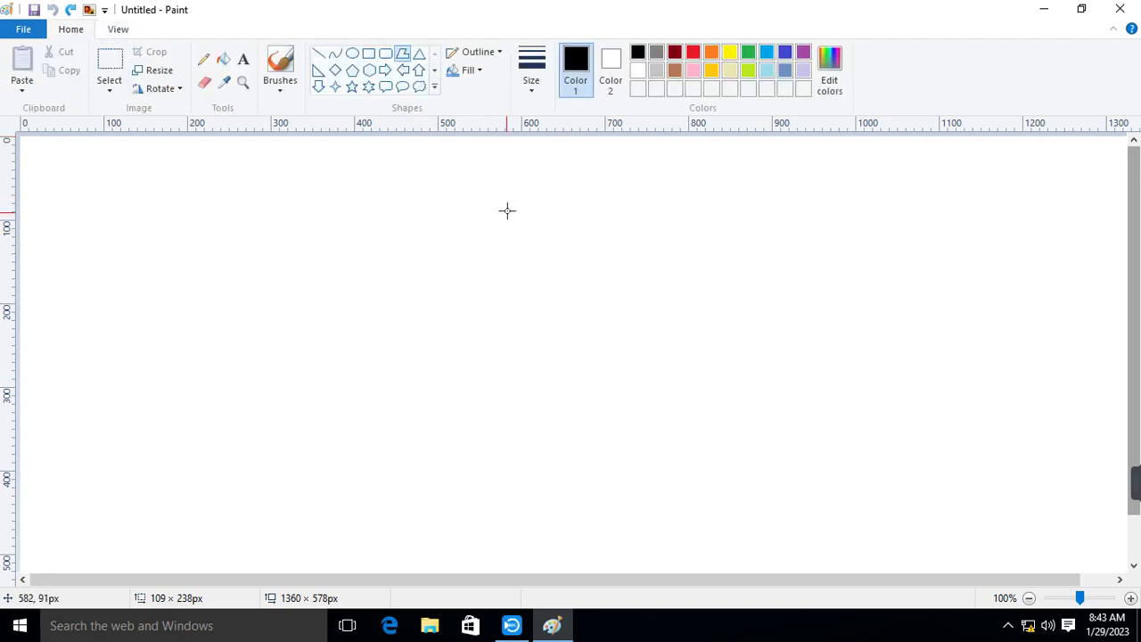
Draw a closed, slanted block letter L about 237 × 268 px with the Polygon tool near the canvas centre
drag(509, 205, 425, 429)
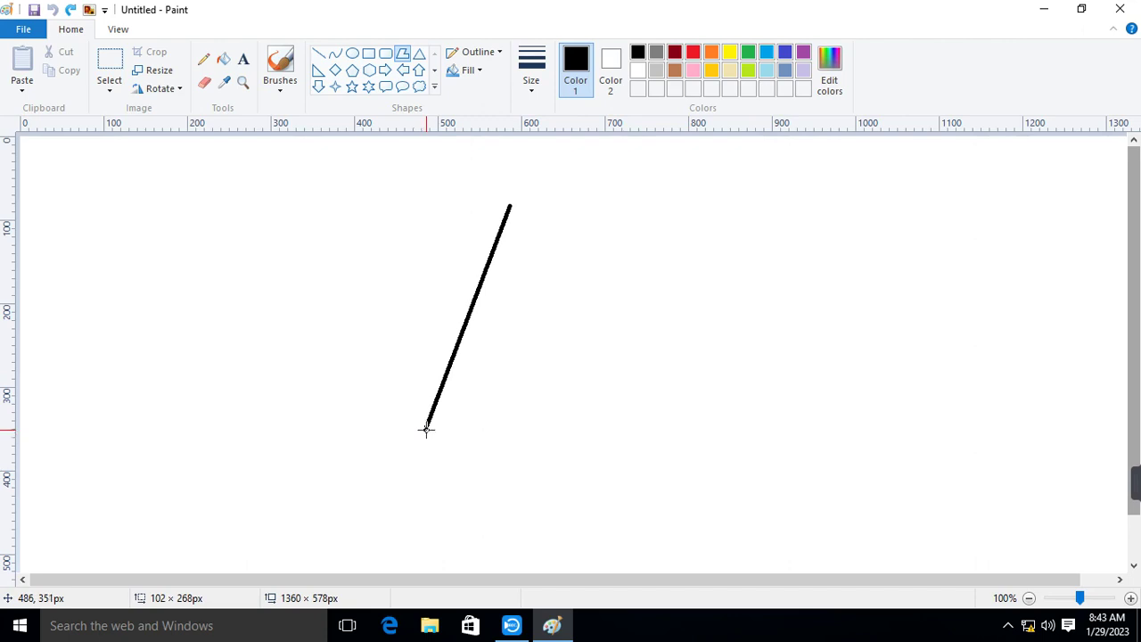
click(621, 429)
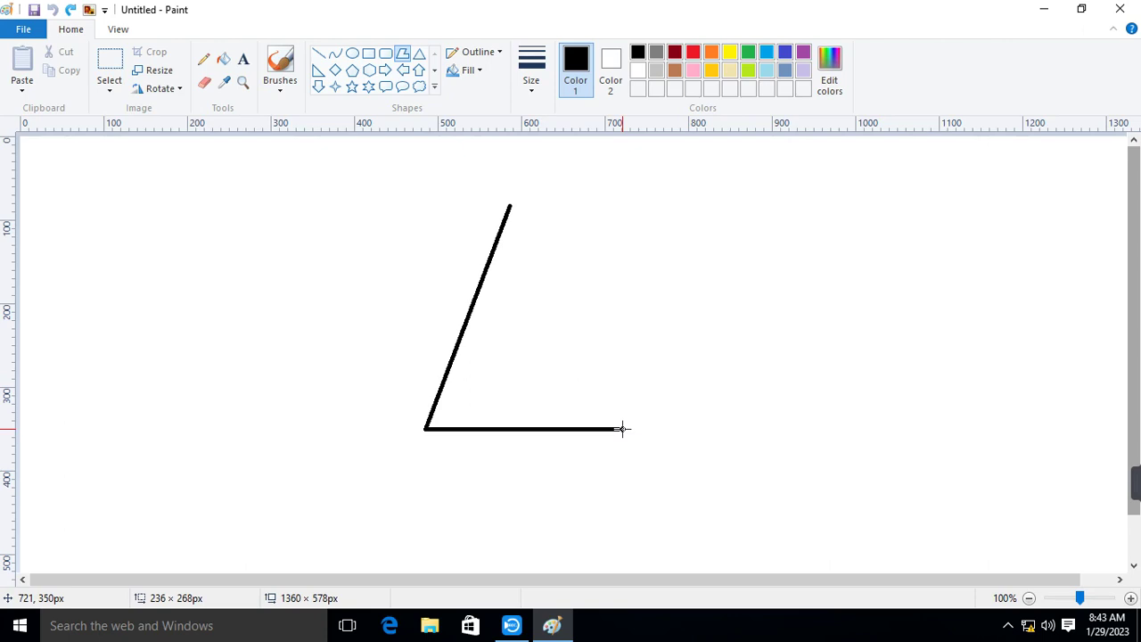
click(622, 368)
click(524, 370)
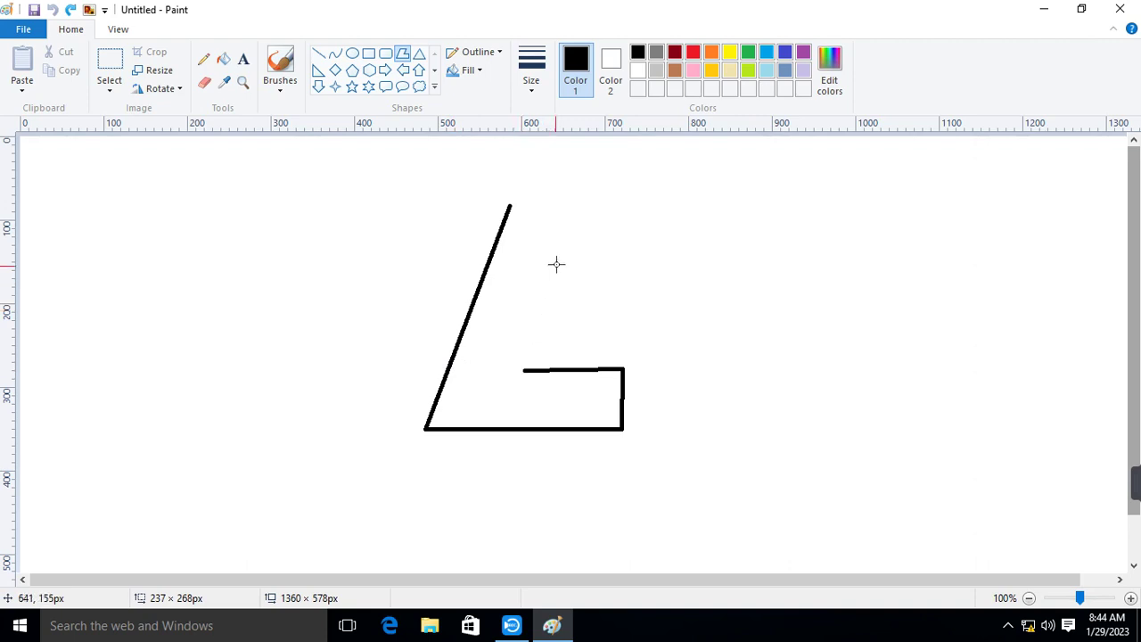
click(582, 206)
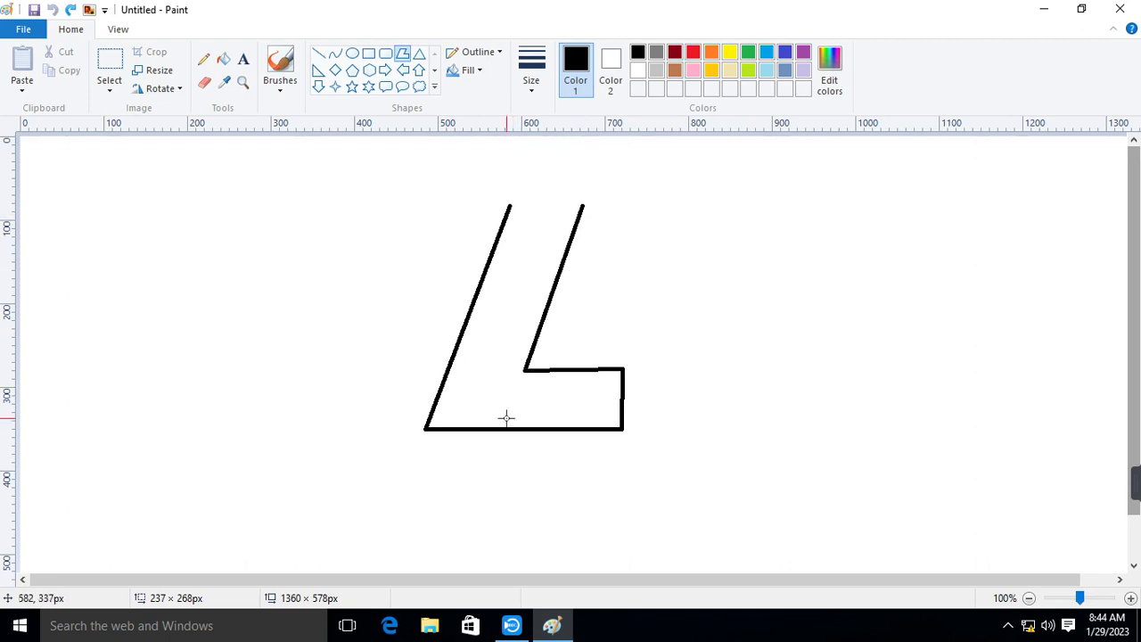
click(508, 204)
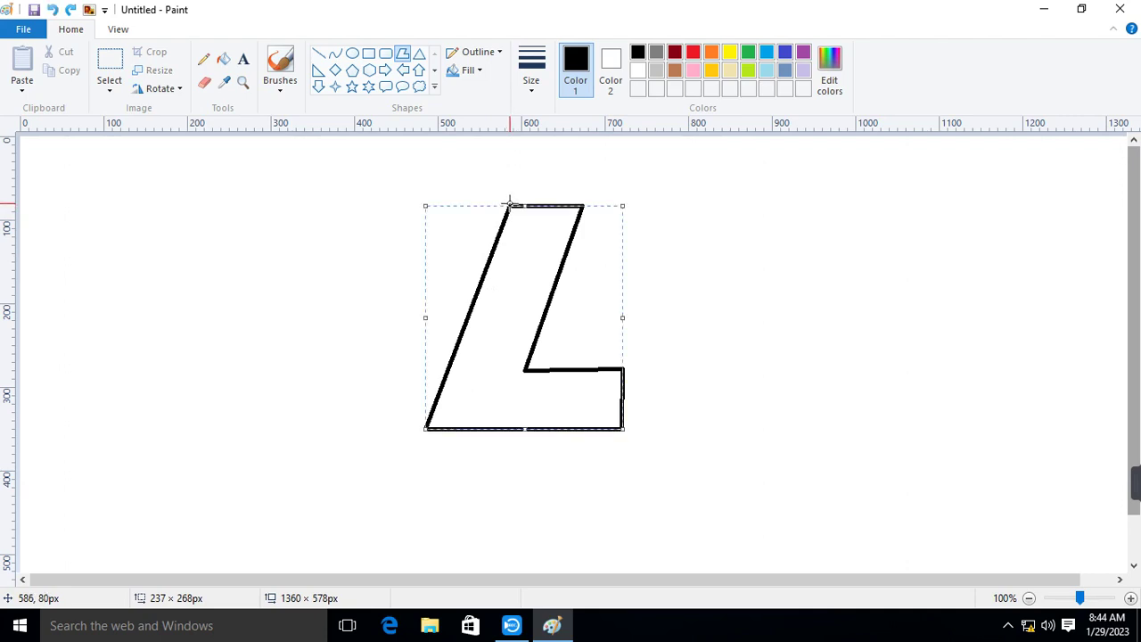
click(811, 278)
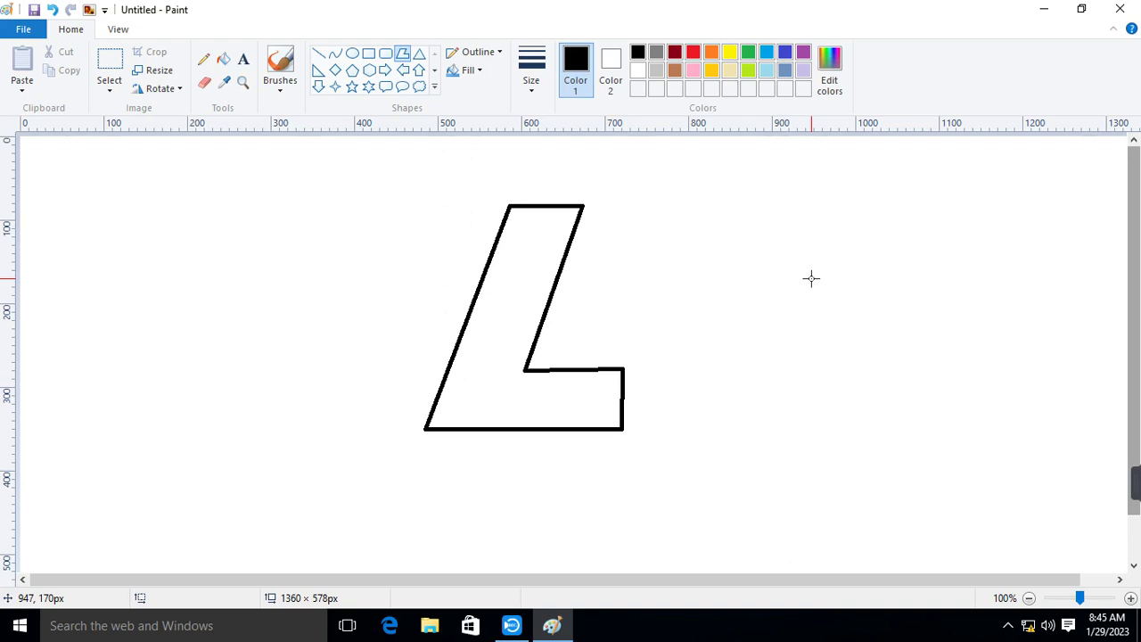
Try out an irregular seven-sided polygon about 287 × 201 px to the right of the letter L, and undo it
drag(832, 302, 775, 411)
click(774, 459)
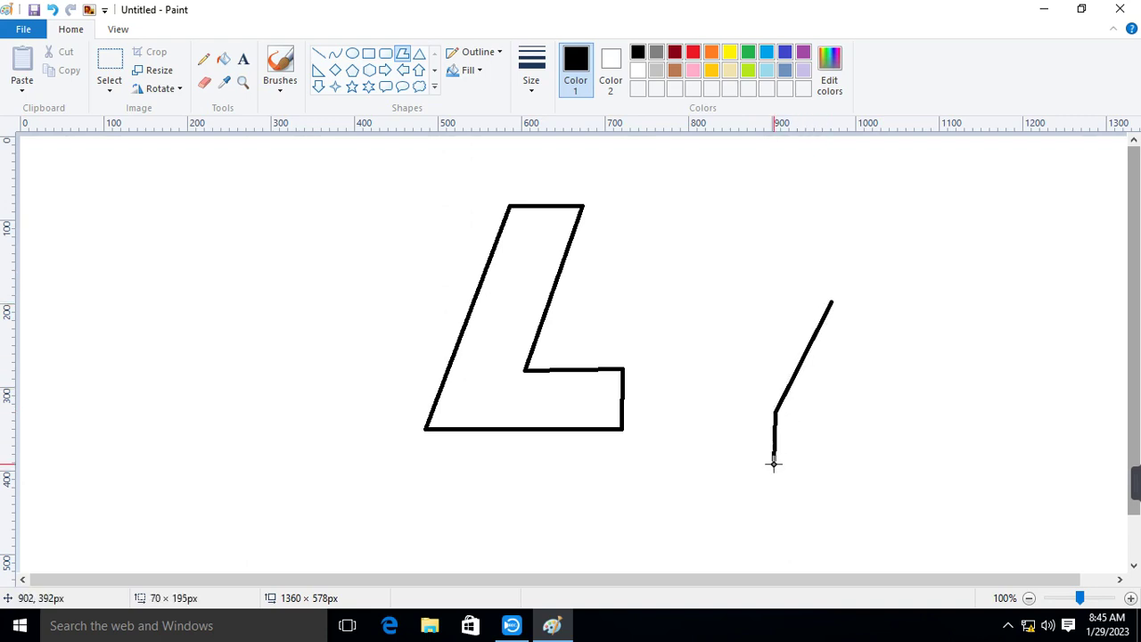
drag(773, 461, 822, 468)
click(950, 458)
click(1015, 394)
click(942, 360)
click(853, 395)
click(830, 305)
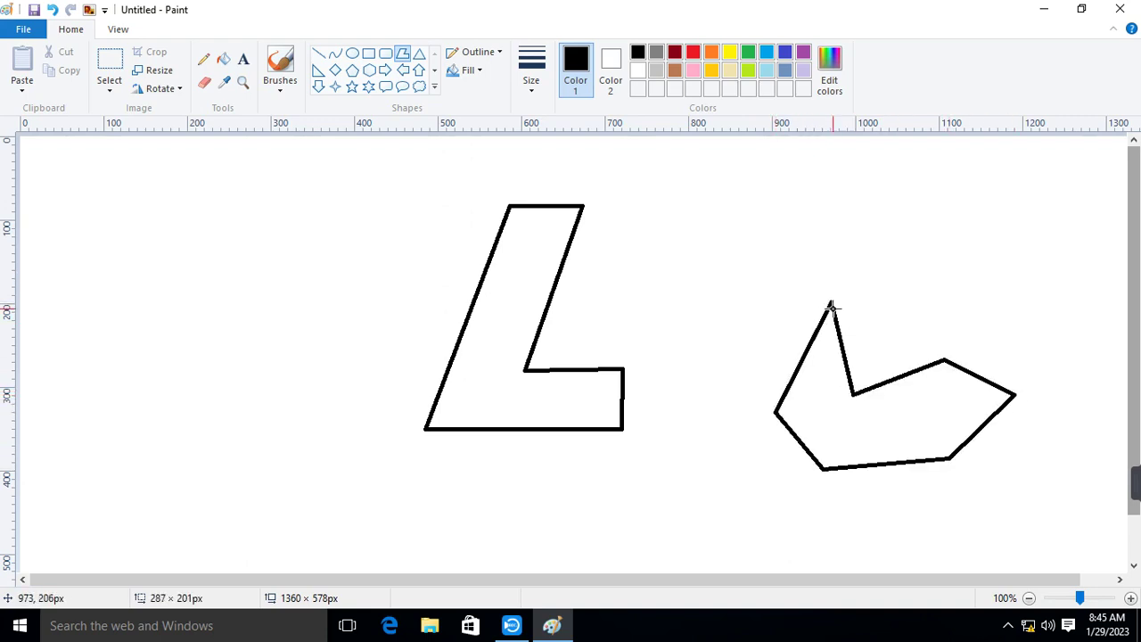
click(990, 241)
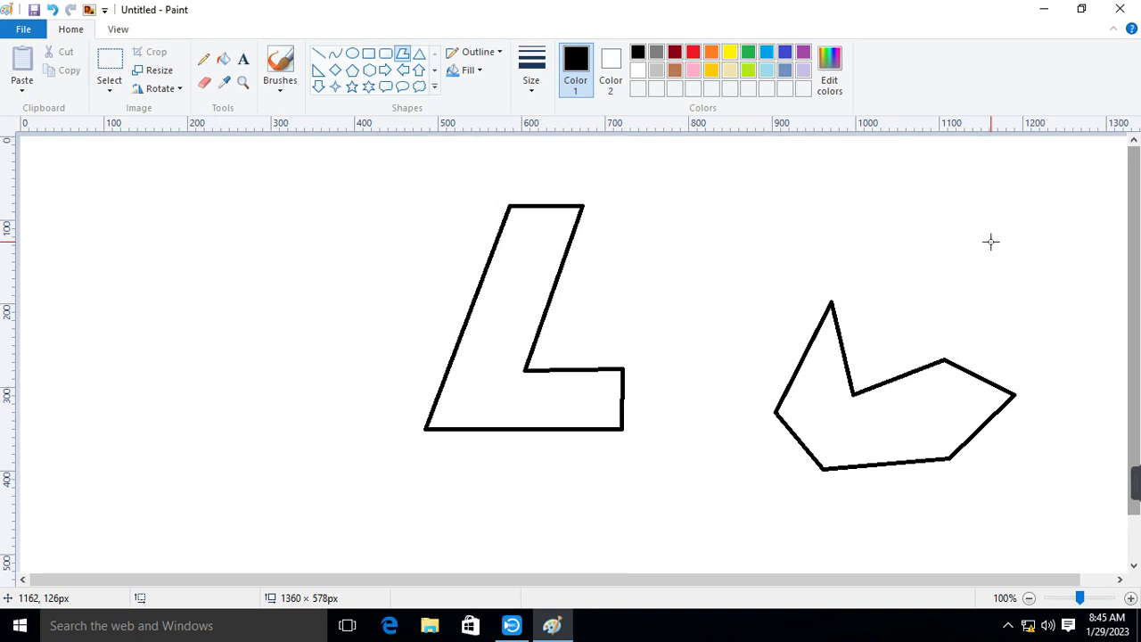
key(ctrl+z)
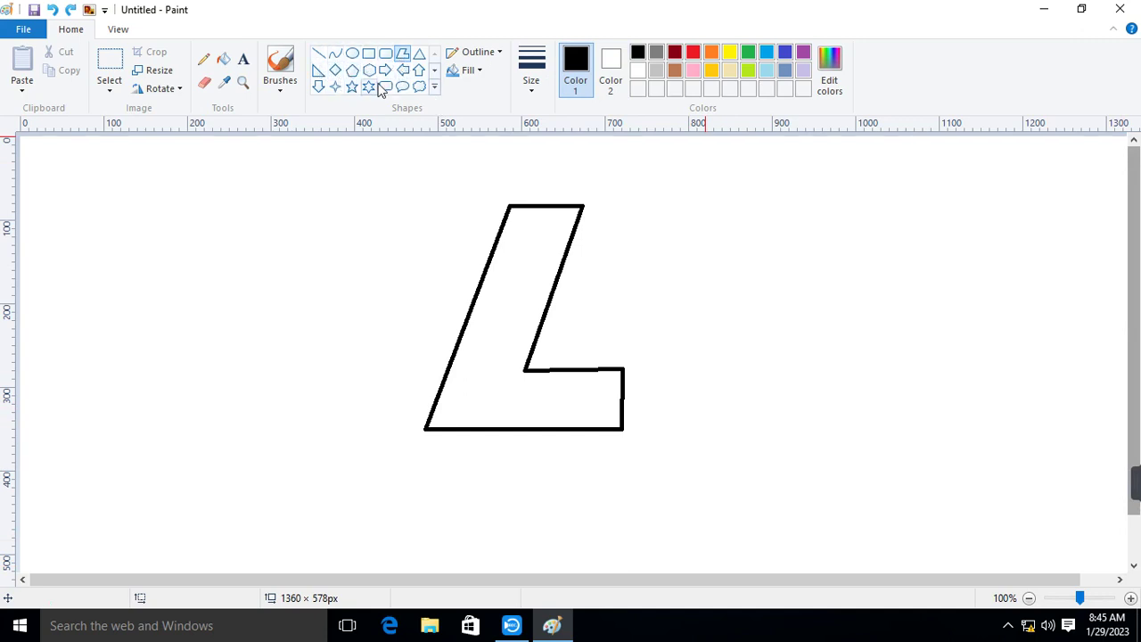
Draw a cloud callout about 424 × 290 px to the left of the letter L
click(435, 93)
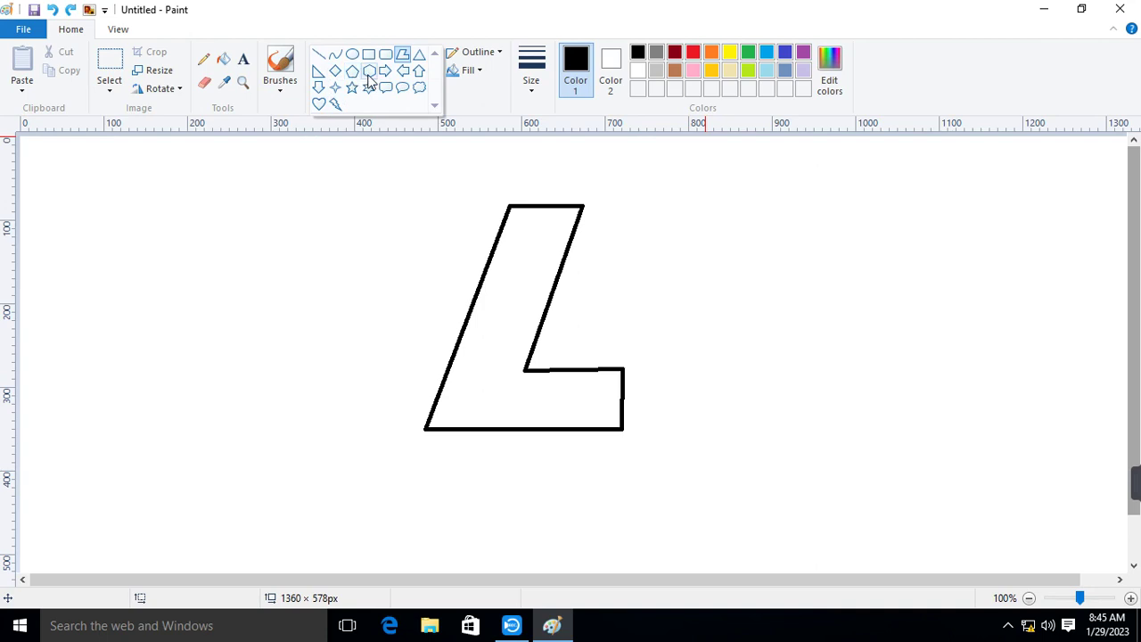
click(417, 88)
drag(44, 271, 403, 515)
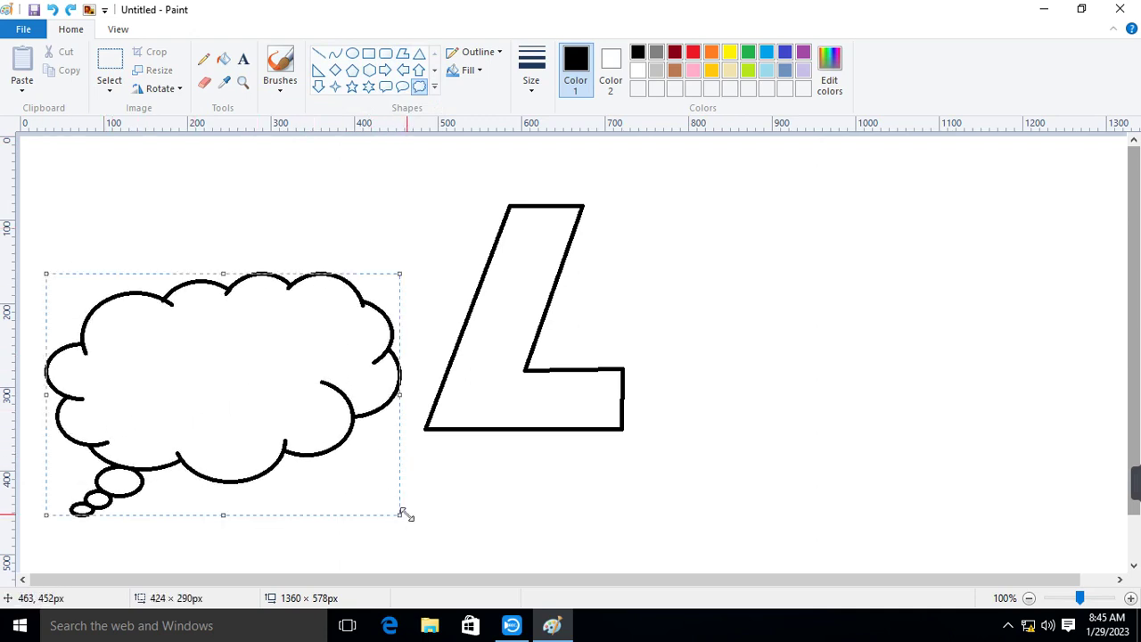
click(365, 234)
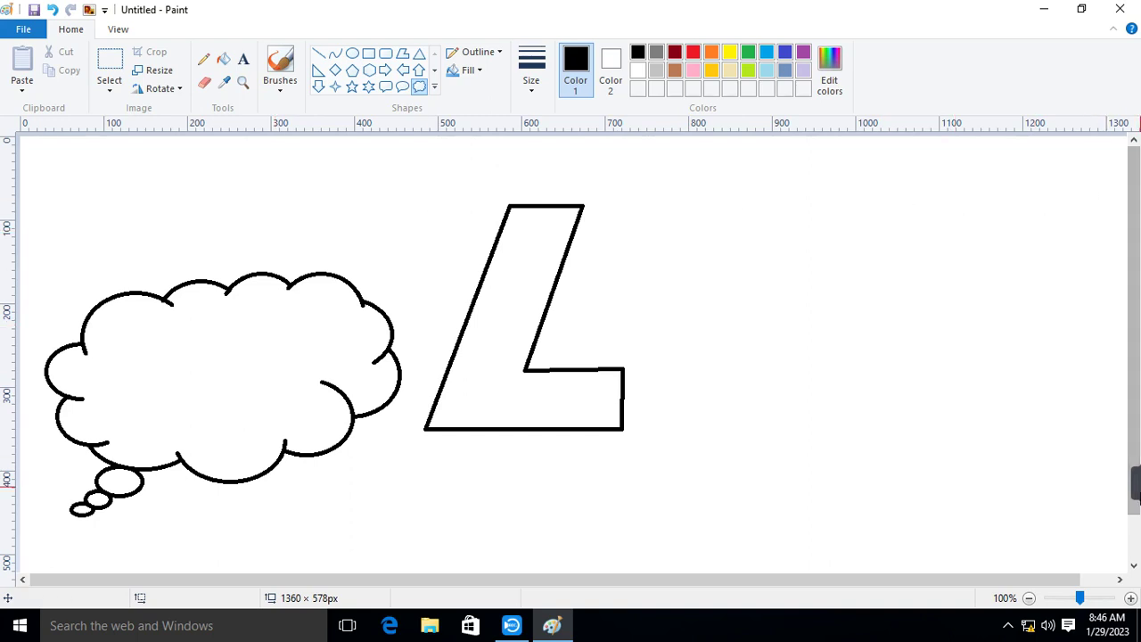
Close Paint without saving the drawing
click(1120, 9)
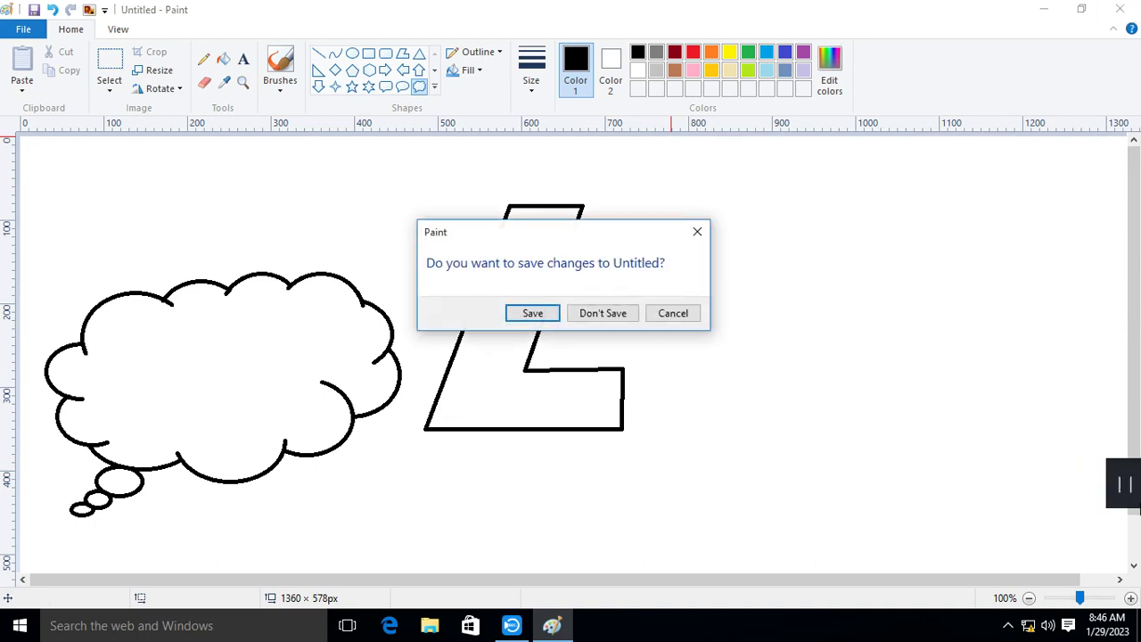
click(591, 316)
mouse_move(1133, 486)
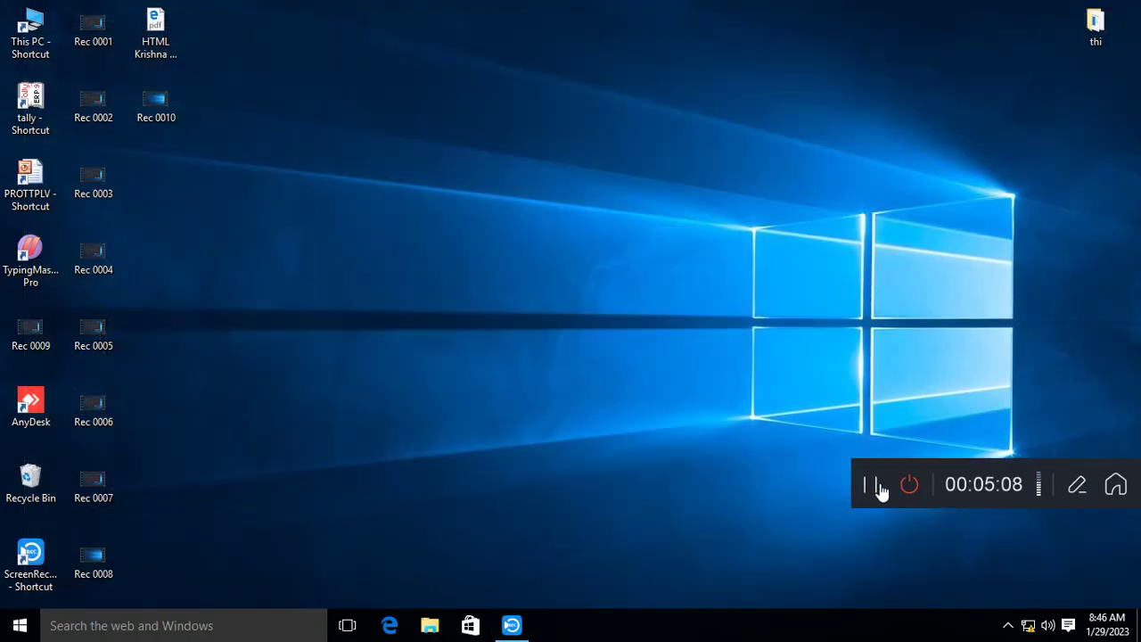